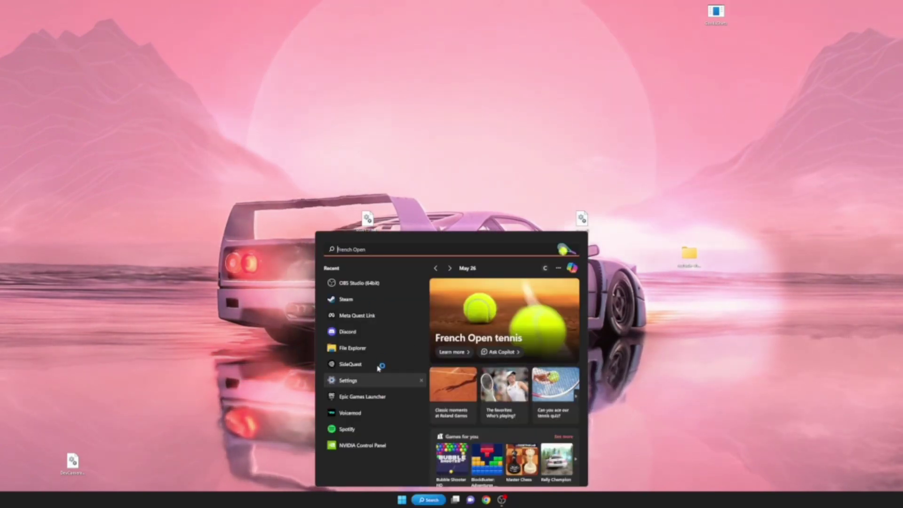
Find Discord through the desktop search and launch it
left_click(430, 500)
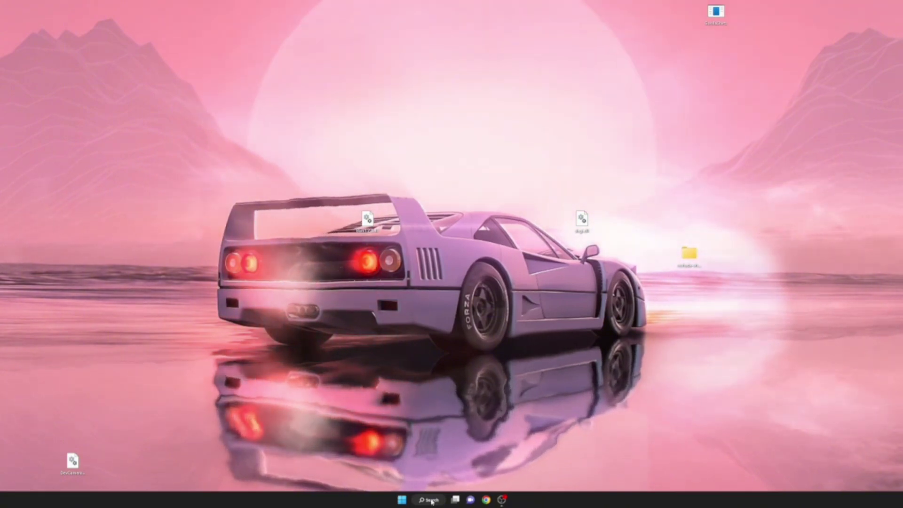
left_click(431, 500)
type("d")
left_click(365, 309)
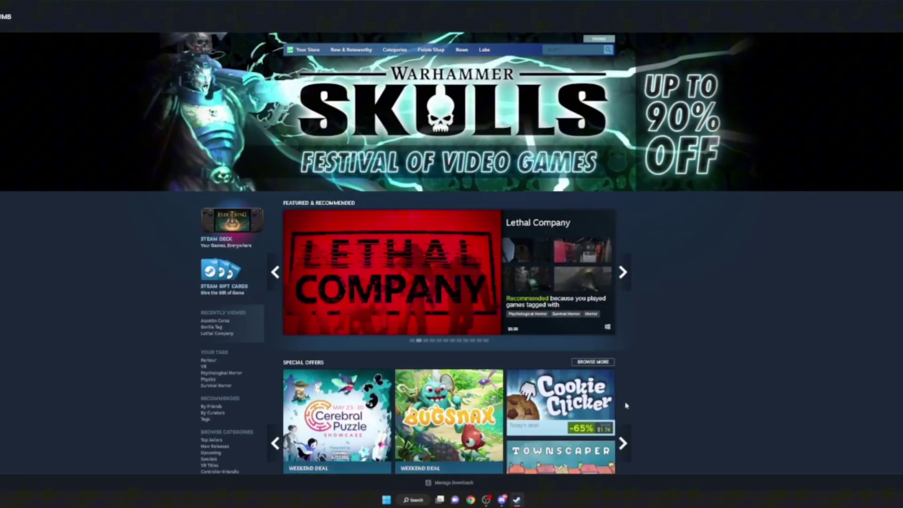
Search the computer for "meta" and launch Meta Quest Link
mouse_move(544, 444)
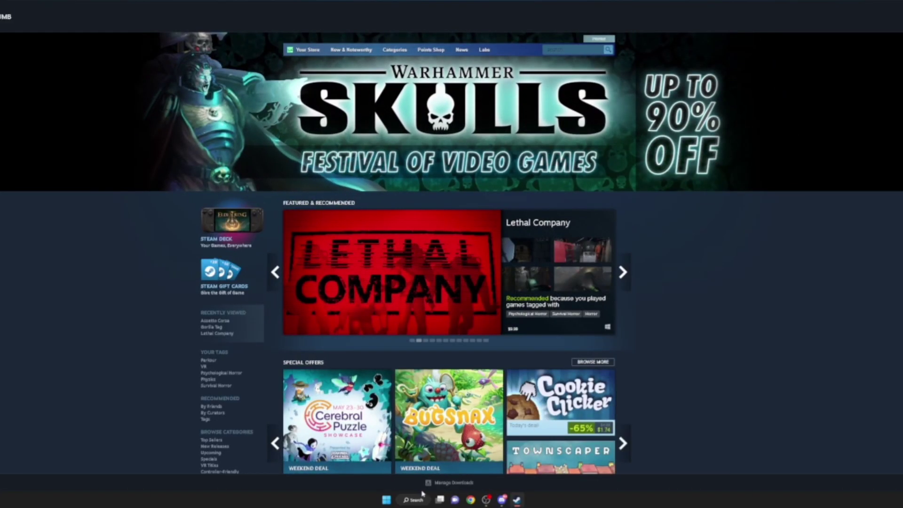
key("super+s")
type("meta")
left_click(373, 313)
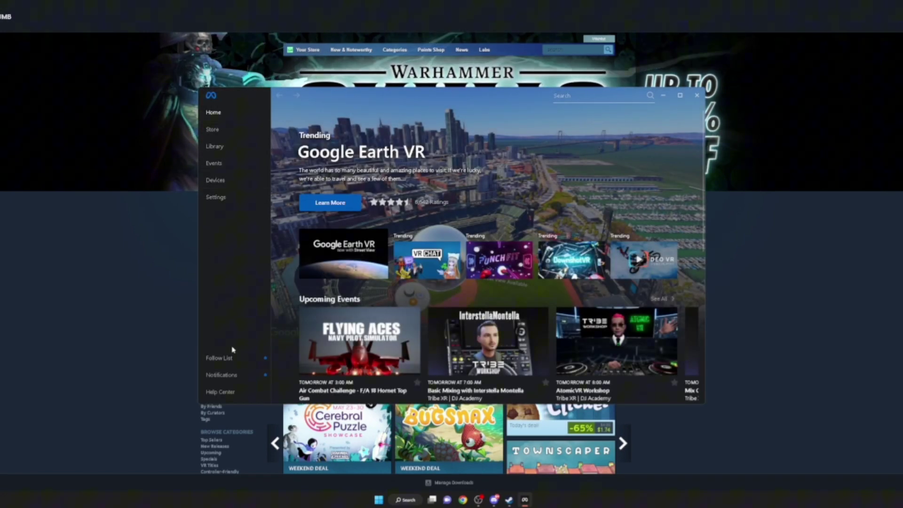
Review the Quest 2 headsets and Touch controllers on the Devices page of Meta Quest Link
left_click(231, 182)
scroll(466, 335, "down", 1)
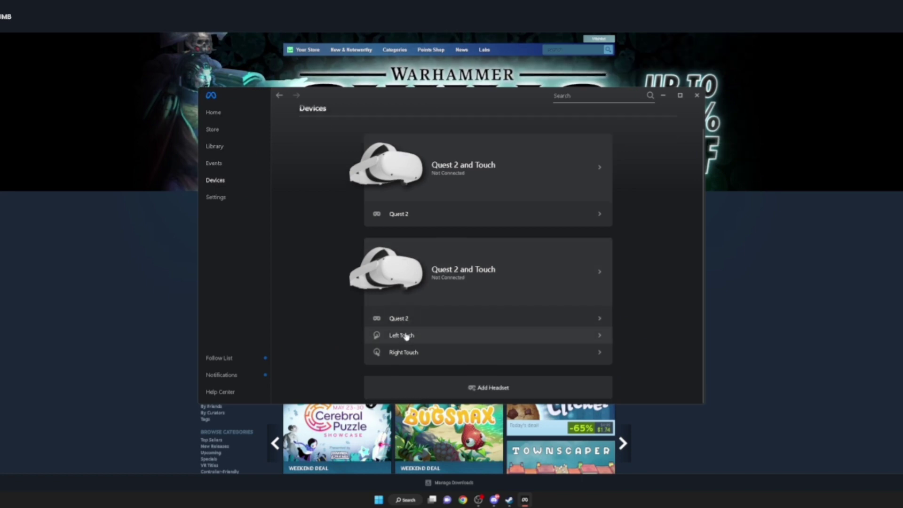
scroll(416, 346, "up", 1)
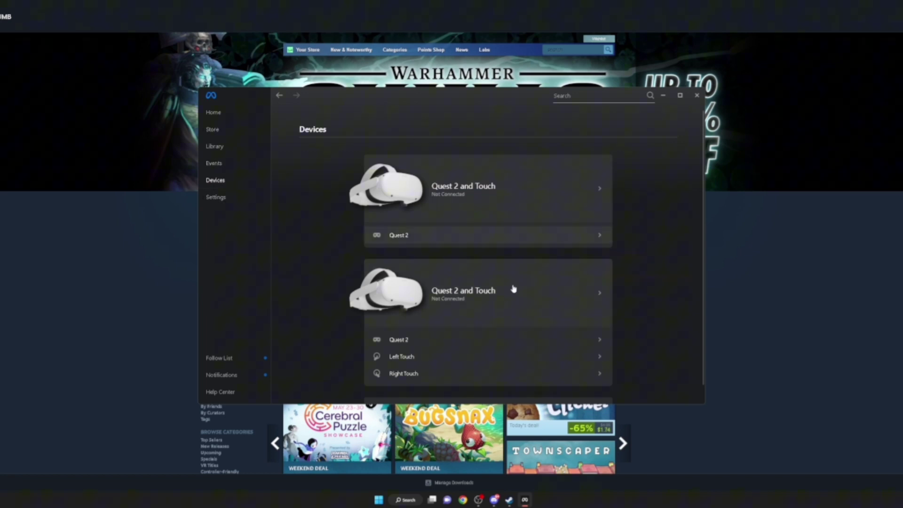
scroll(449, 300, "down", 1)
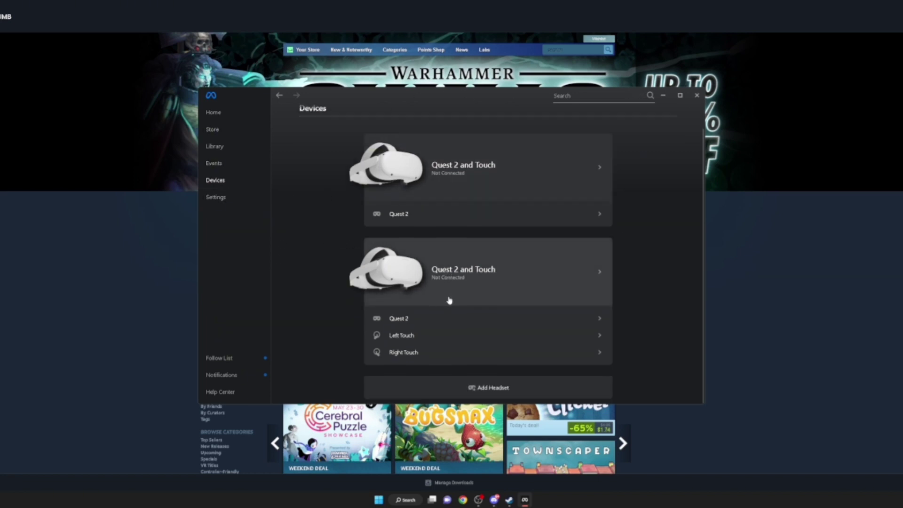
Minimise Meta Quest Link and open Gorilla Tag from the recent games in the Steam library
left_click(663, 97)
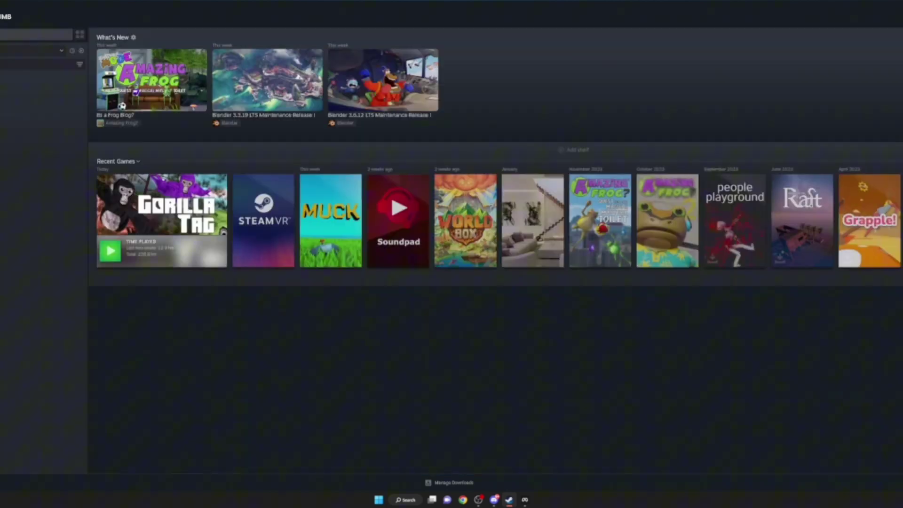
left_click(162, 207)
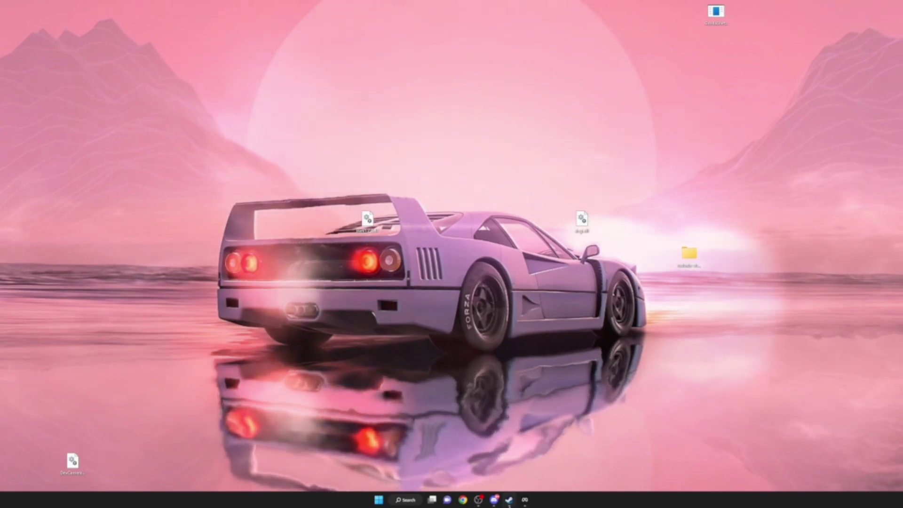
Switch to Chrome and search the web for "monke mod manger"
left_click(403, 500)
left_click(463, 499)
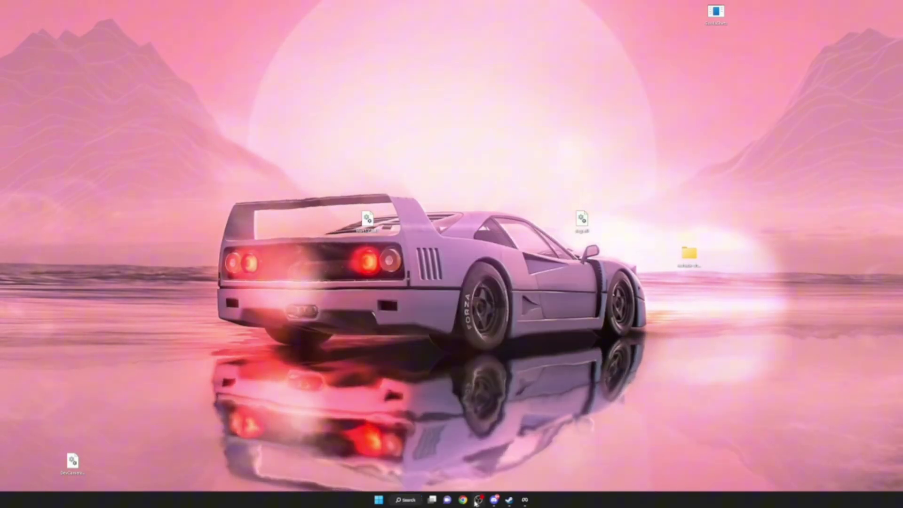
type("monke")
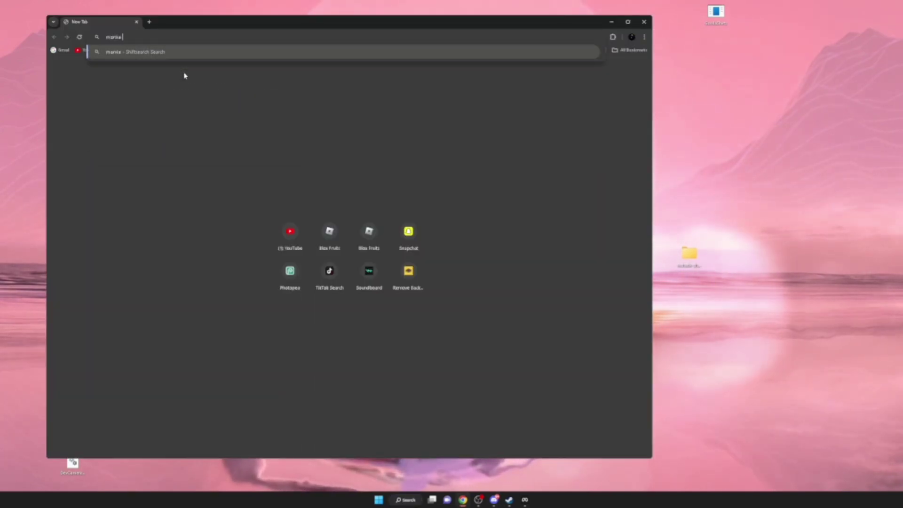
type(" mod manger")
key("Return")
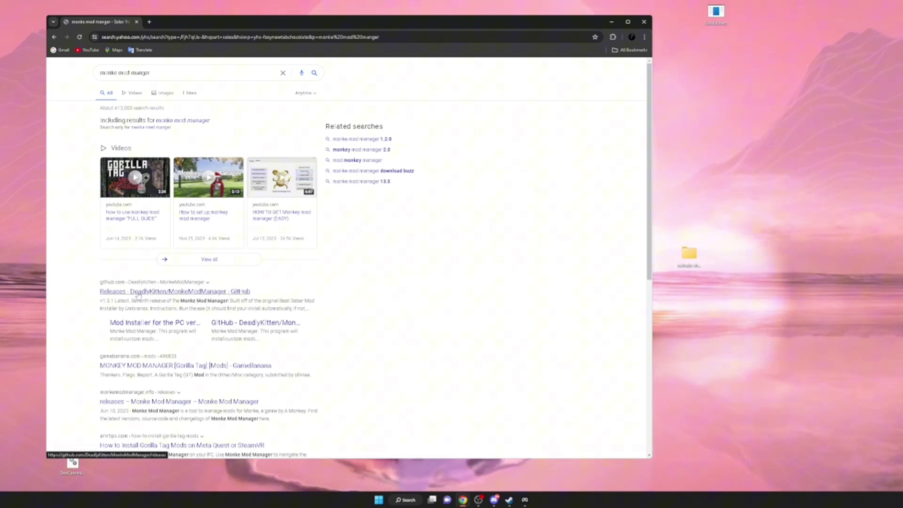
Open the DeadlyKitten/MonkeModManager releases page on GitHub and download MonkeModManager.exe from release v1.3.1
left_click(209, 292)
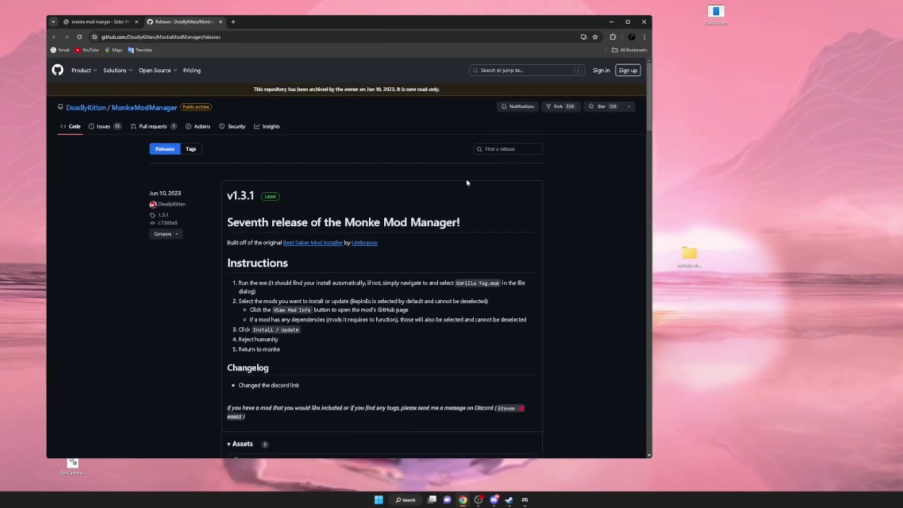
scroll(495, 268, "down", 3)
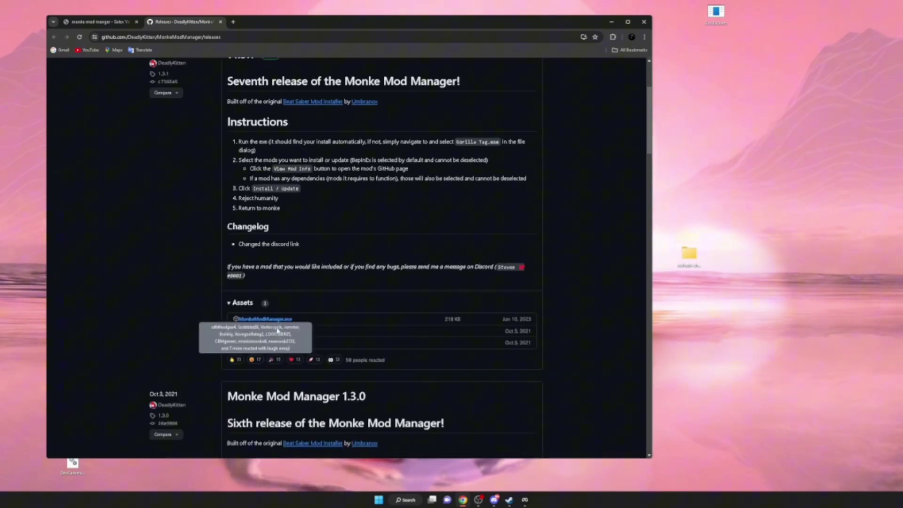
left_click(262, 320)
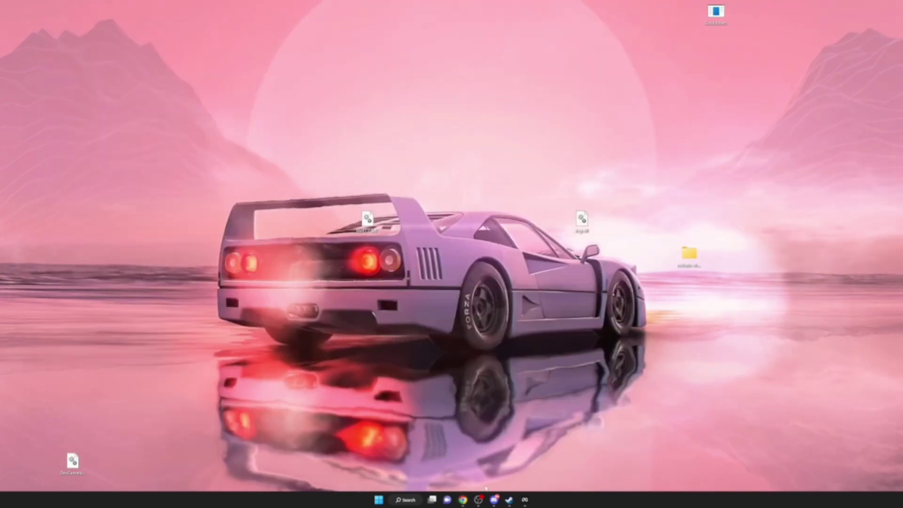
Find MonkeModManager (5).exe through the desktop search and run it
left_click(409, 497)
type("monkeModManager (5).exe")
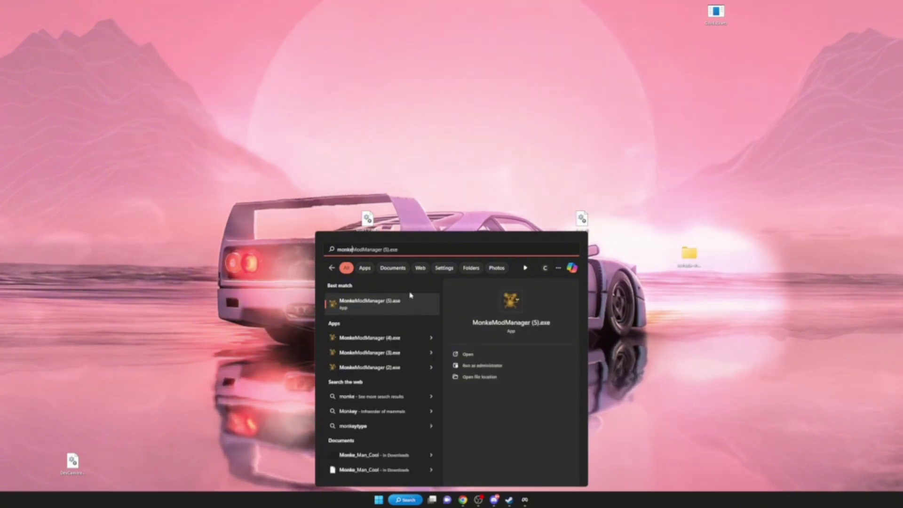
left_click(411, 300)
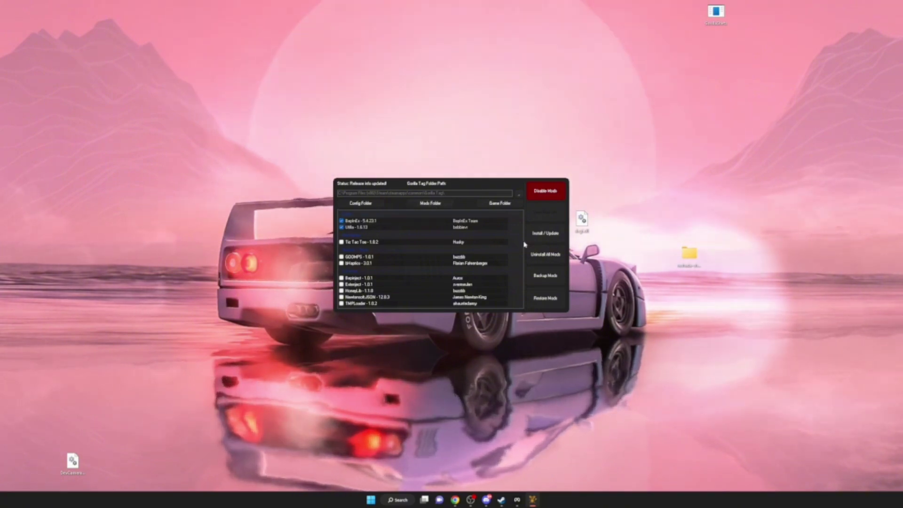
View Gorilla Tag's plugins folder from the mod manager and close it again
left_click(425, 204)
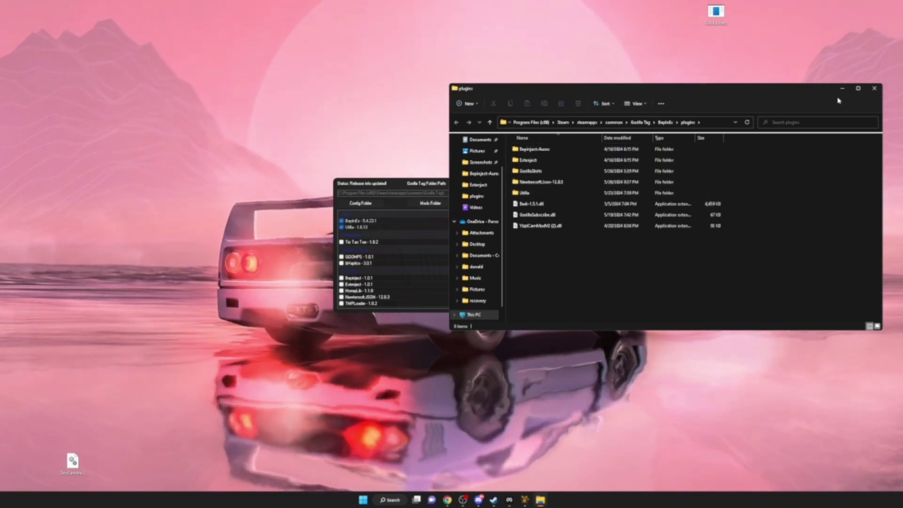
left_click(874, 88)
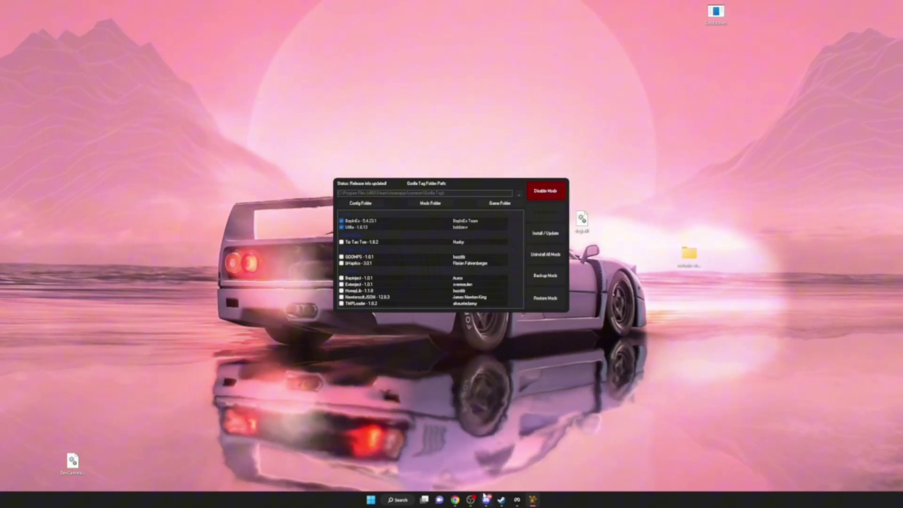
left_click(464, 478)
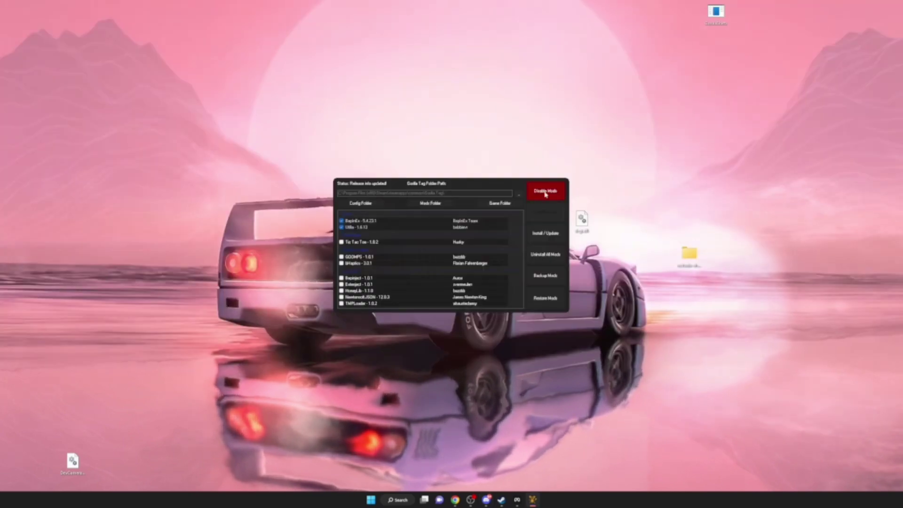
Move the mod manager window aside and try to extract the ZIP archive on the desktop
left_click_drag(367, 182, 90, 192)
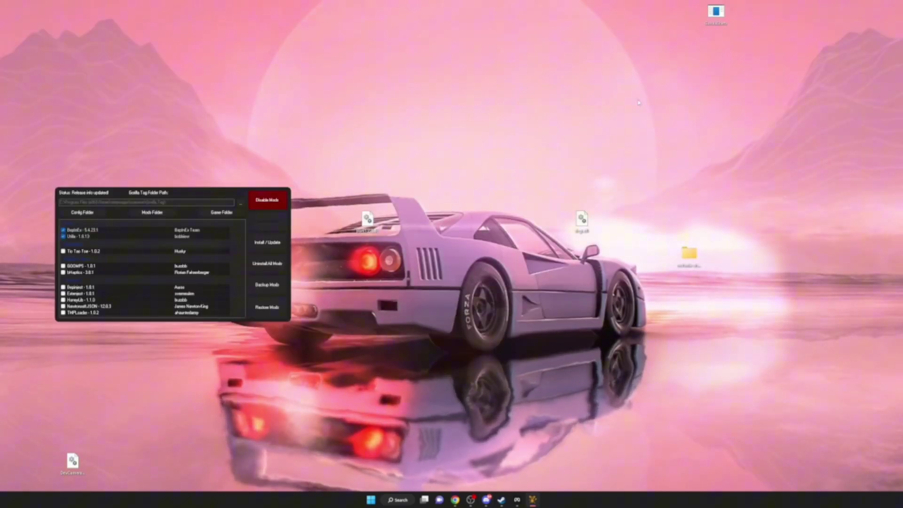
right_click(715, 17)
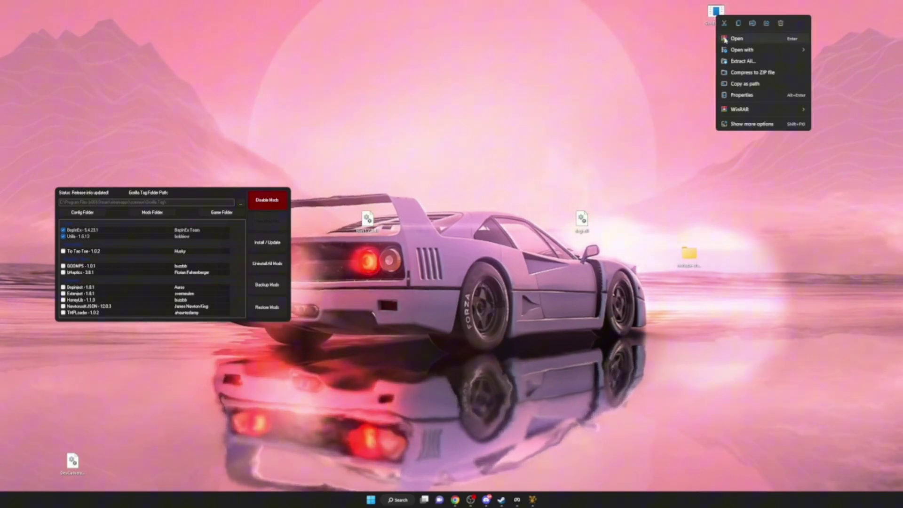
left_click(715, 16)
right_click(717, 13)
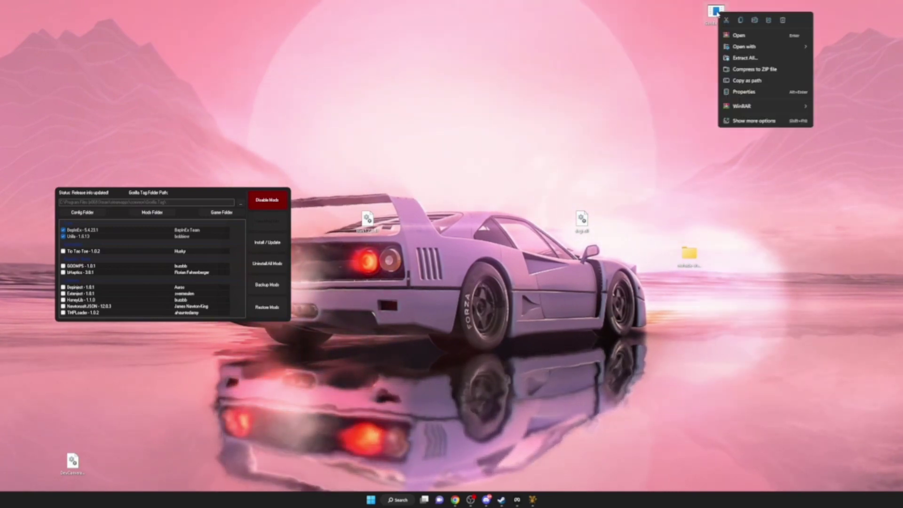
left_click(745, 57)
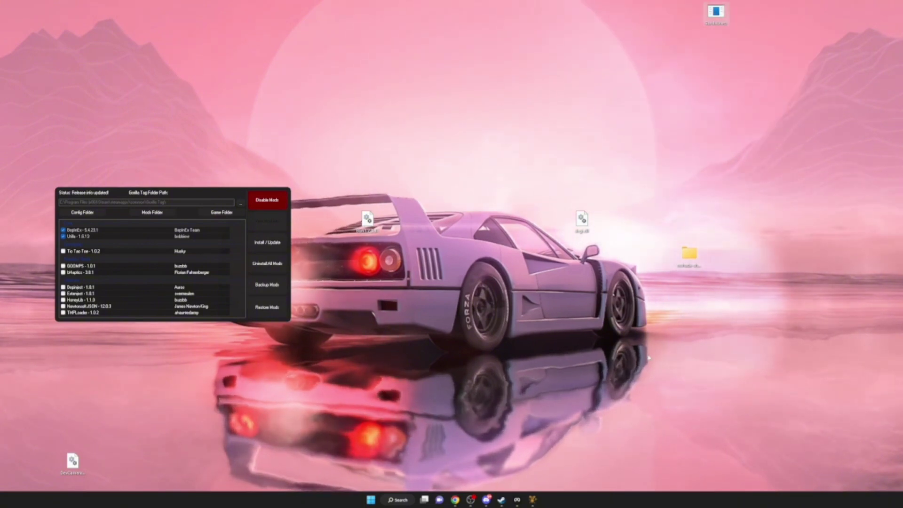
Examine the GorillaShirts folder and its Default subfolder inside Gorilla Tag's BepInEx plugins folder in File Explorer
left_click(400, 500)
left_click(353, 347)
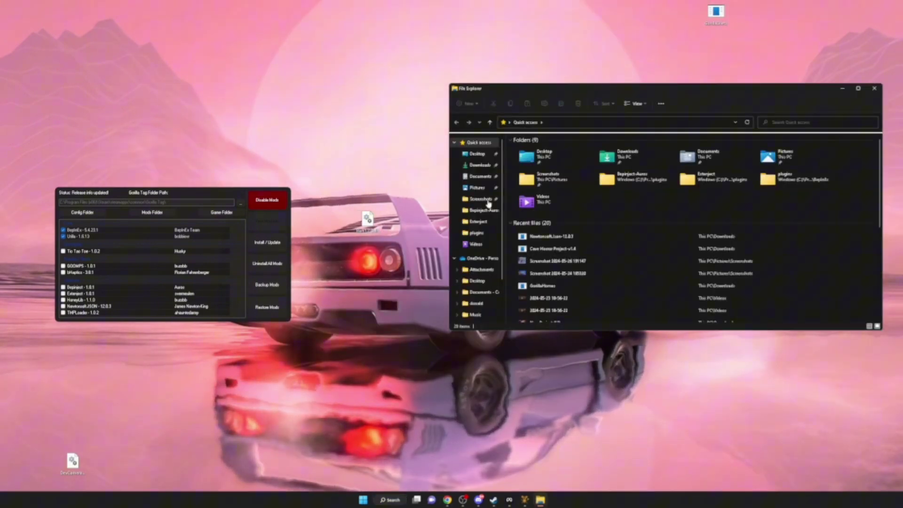
left_click(476, 233)
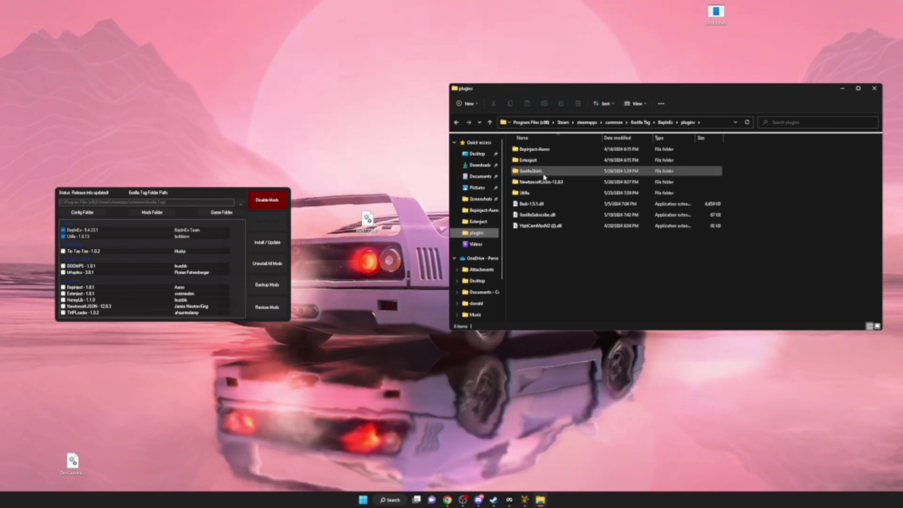
double_click(561, 175)
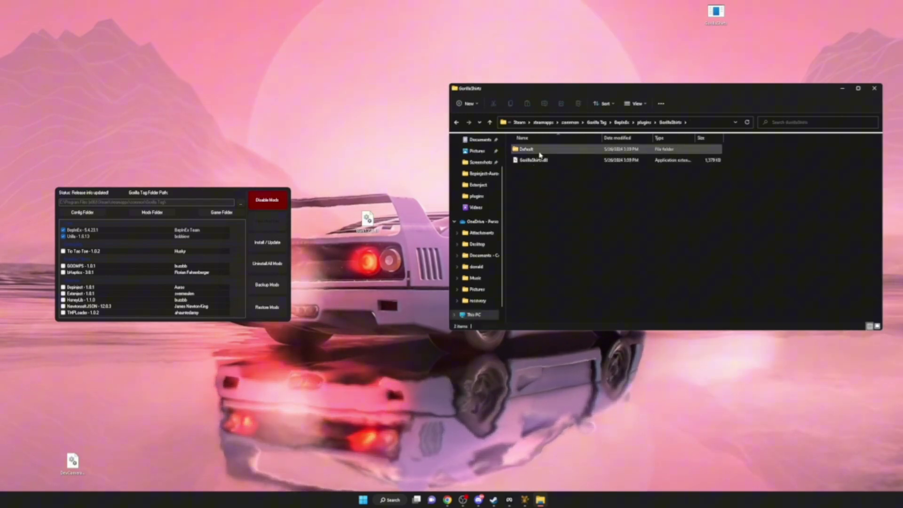
double_click(539, 152)
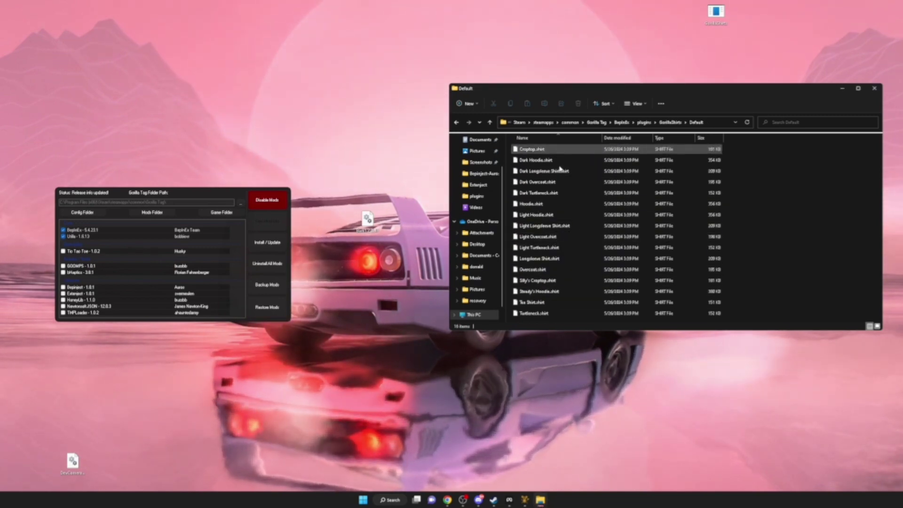
left_click(456, 123)
left_click(456, 123)
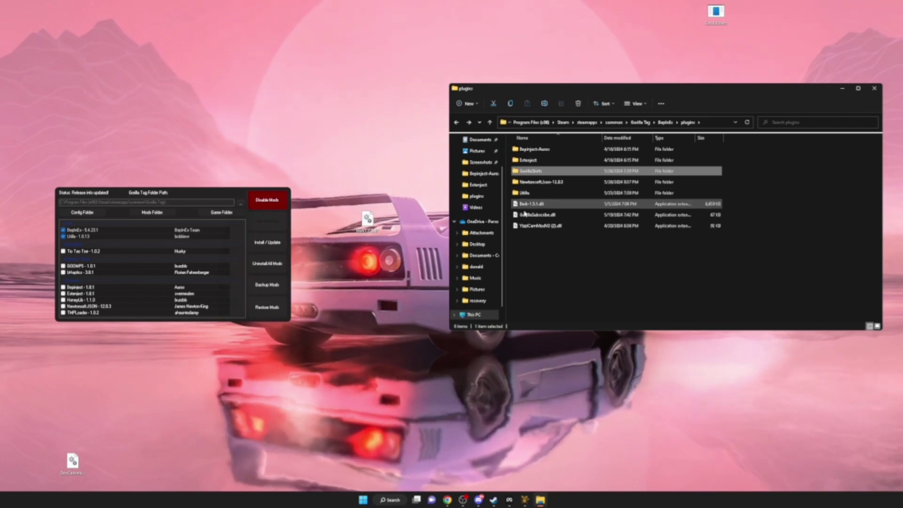
left_click(873, 89)
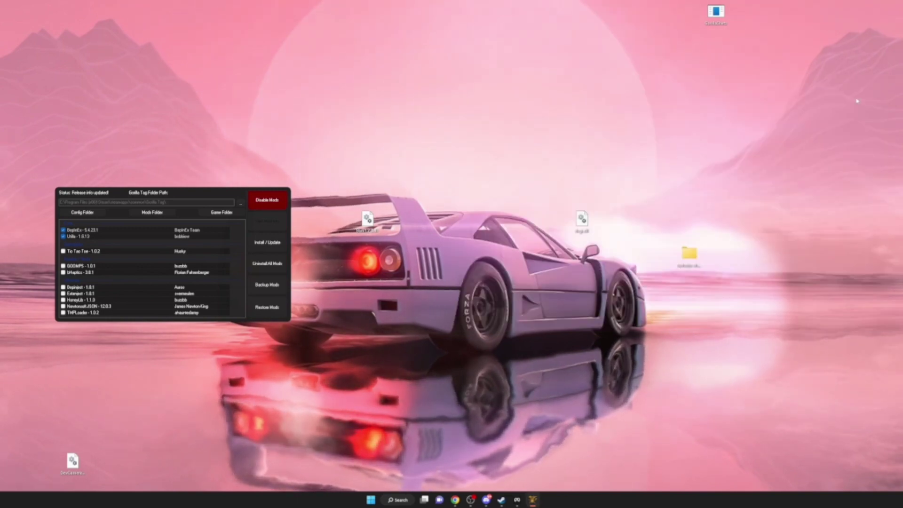
Search for "yizzie cam mod" in a new Chrome tab and open the Yizzi/YizziCamModV2 releases page on GitHub
left_click(467, 501)
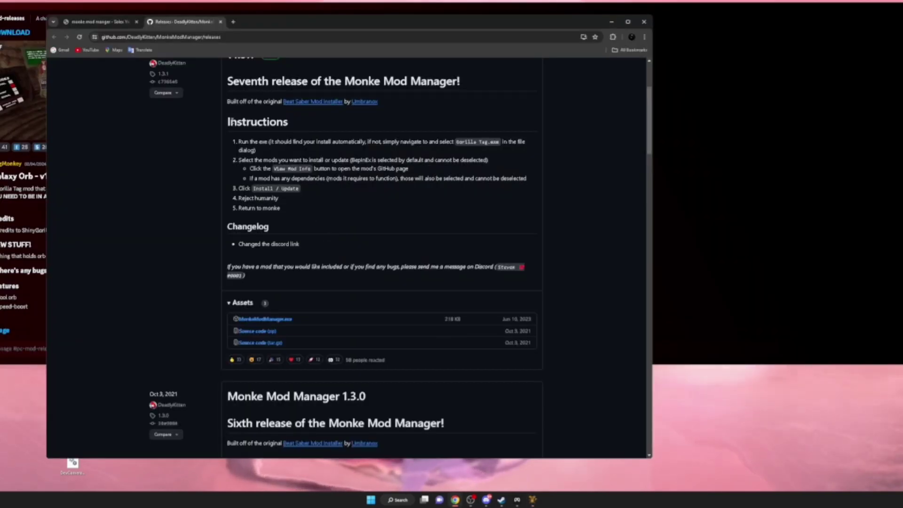
left_click(234, 22)
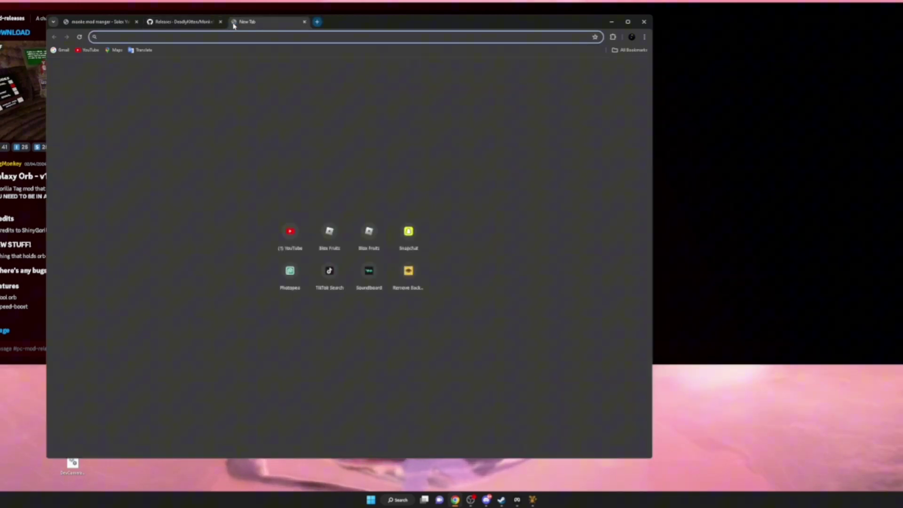
type("yizzie")
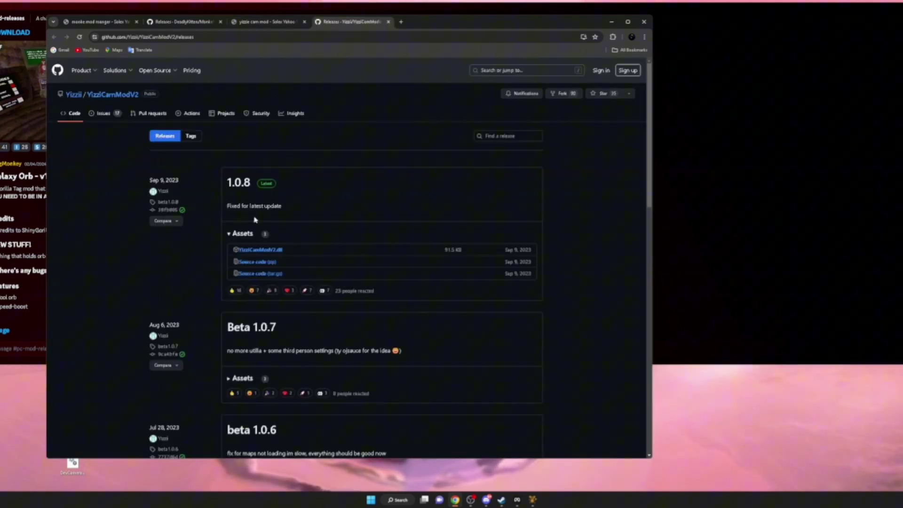
Close the YizziCamModV2 releases page and switch to the pc-mod-releases channel in Discord
key("ctrl+w")
key("alt+Tab")
scroll(248, 269, "up", 5)
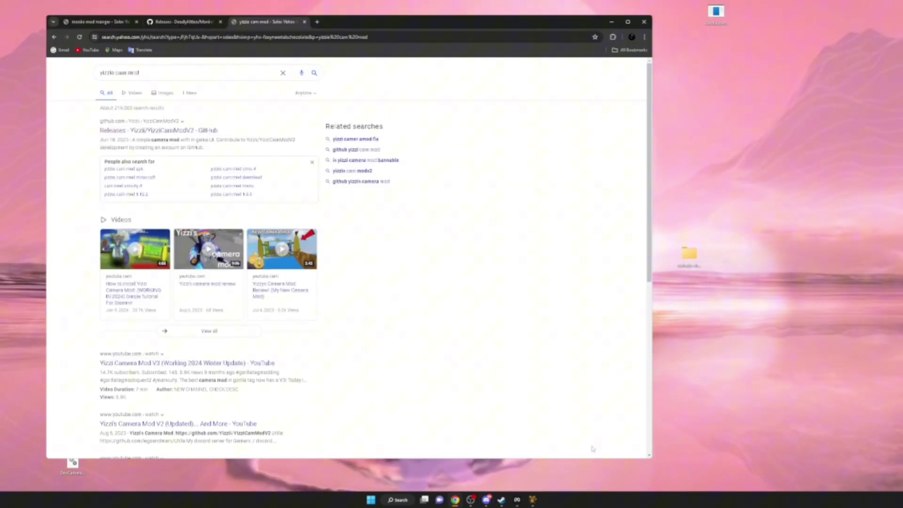
left_click(486, 500)
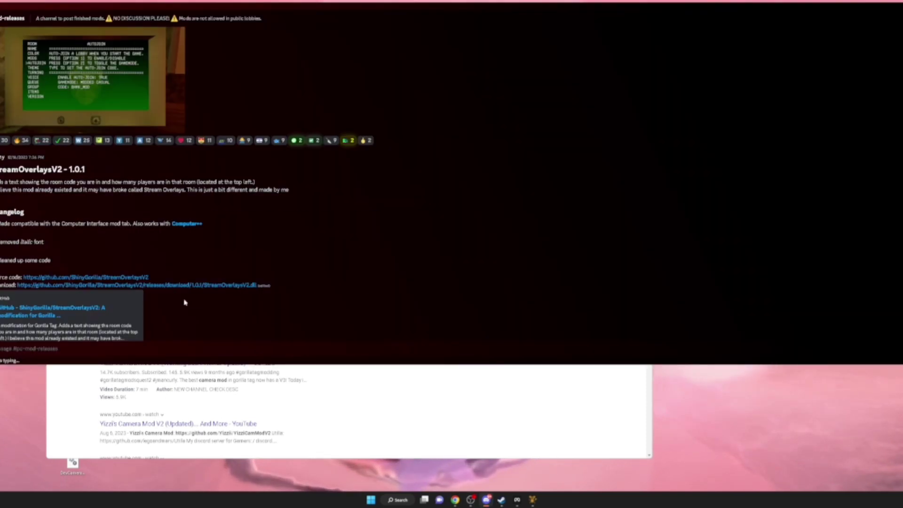